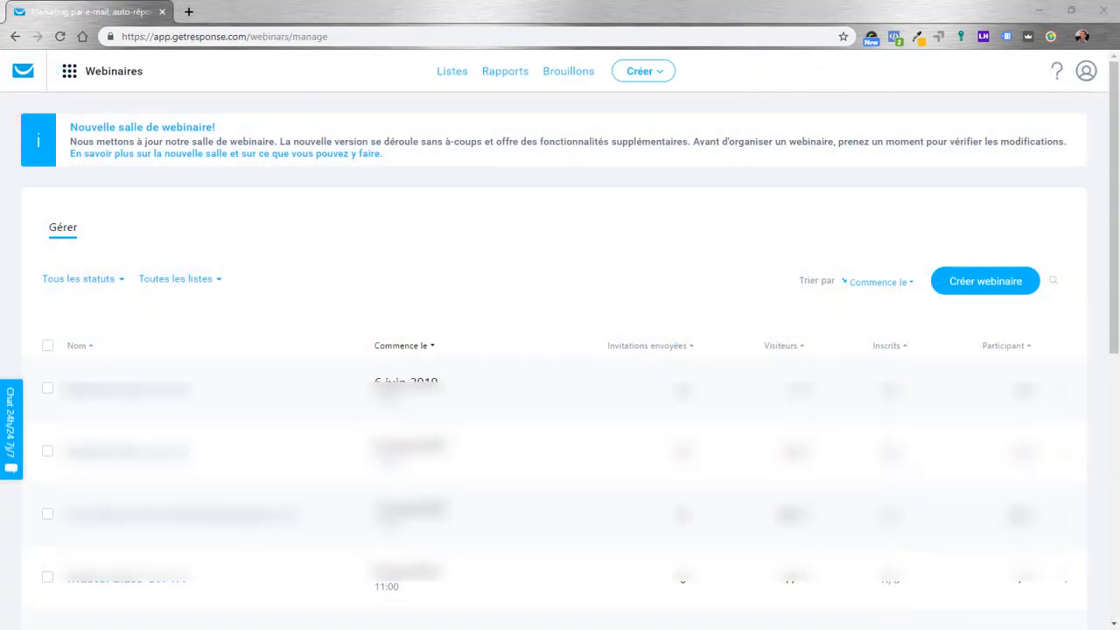
Start creating a new webinar and title it "test nouvelle salle GR"
left_click(69, 75)
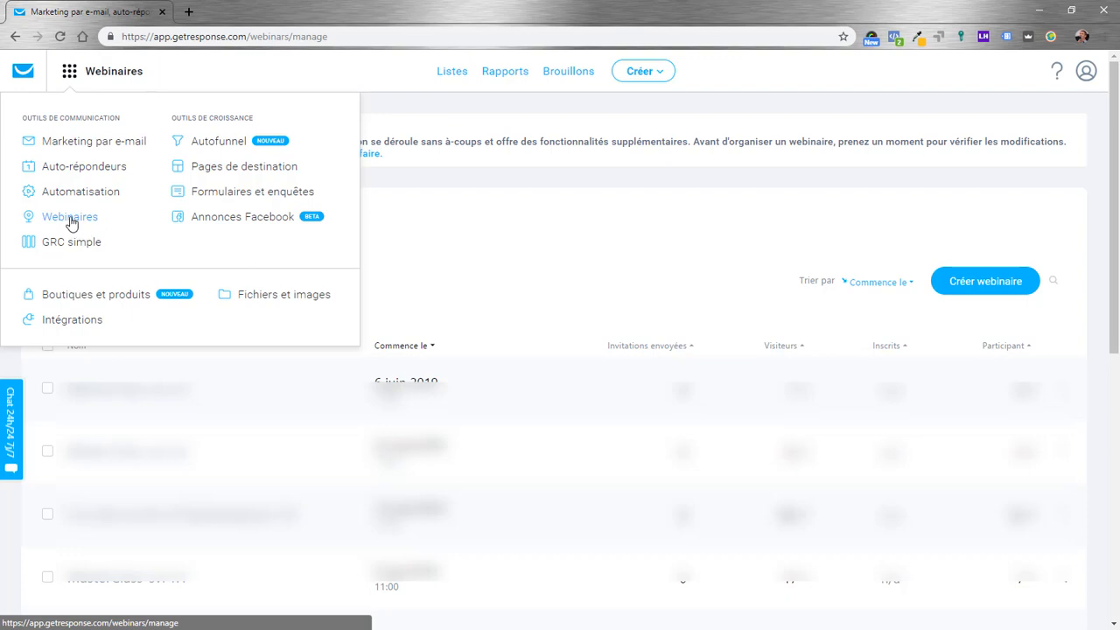
left_click(458, 253)
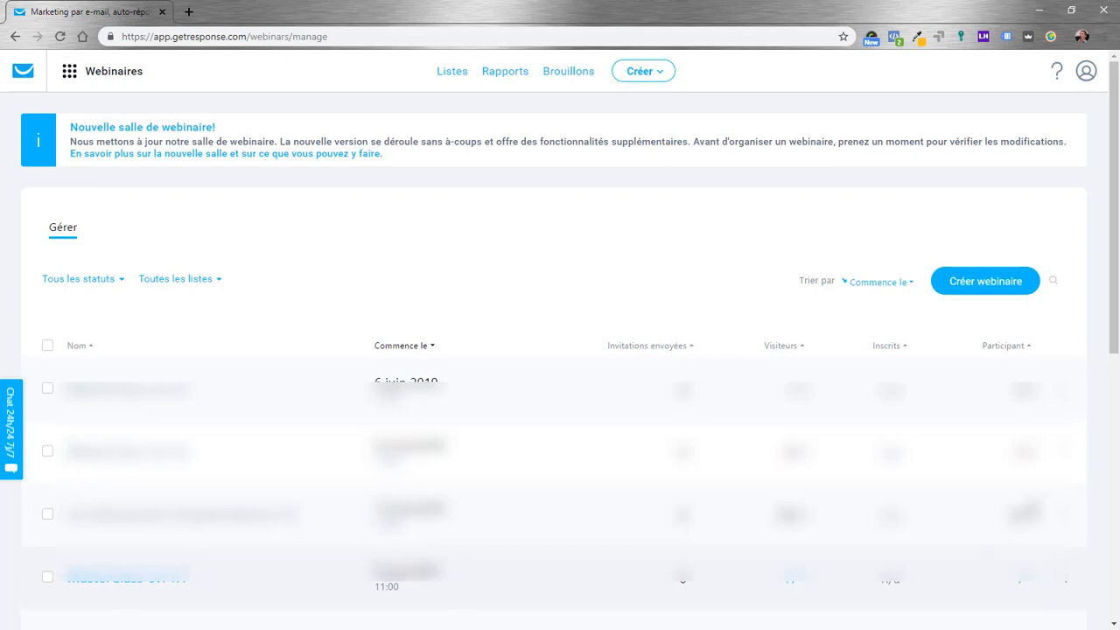
left_click(992, 286)
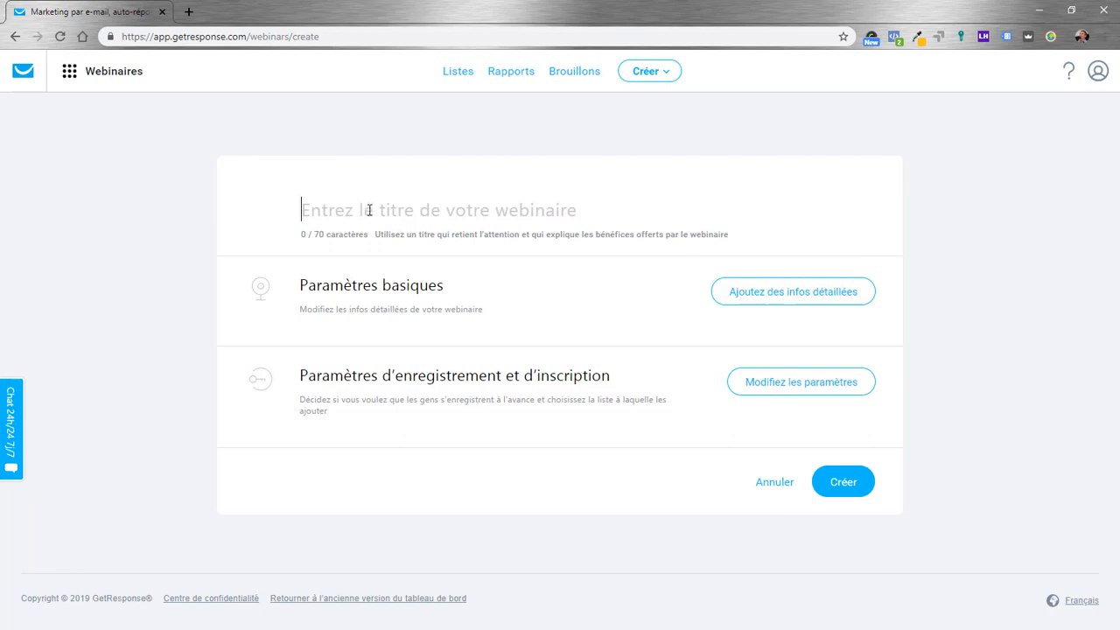
type("test nouvelle salle GR")
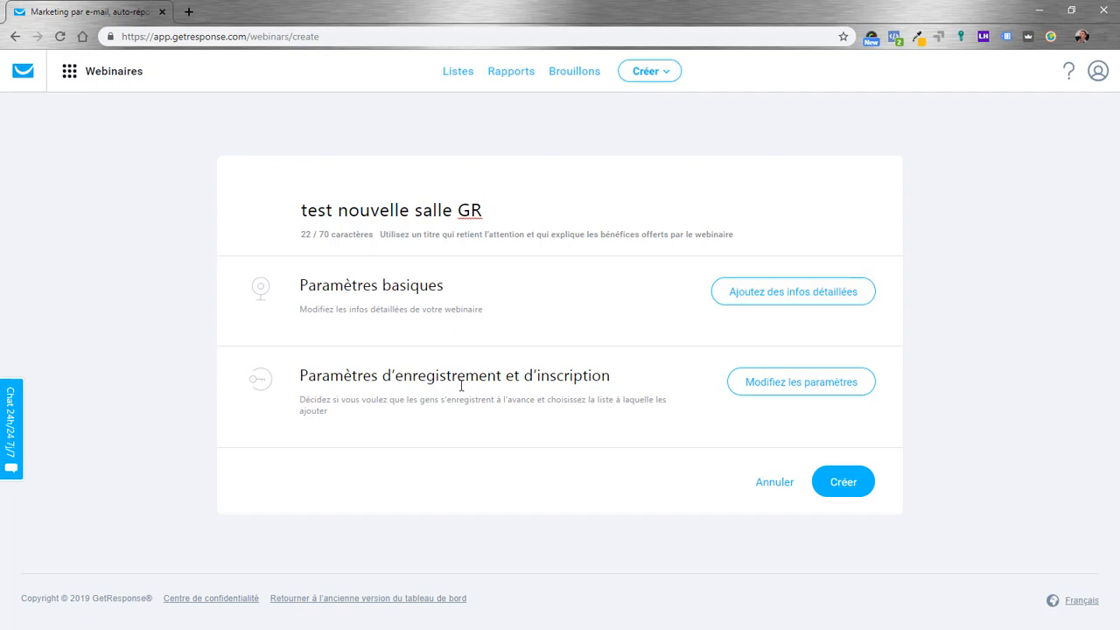
Save the basic settings with the URL test-nouvelle-salle-gr, 7 juin 2019 15:00 and the default GetResponse thank-you page, and create the webinar
left_click(789, 296)
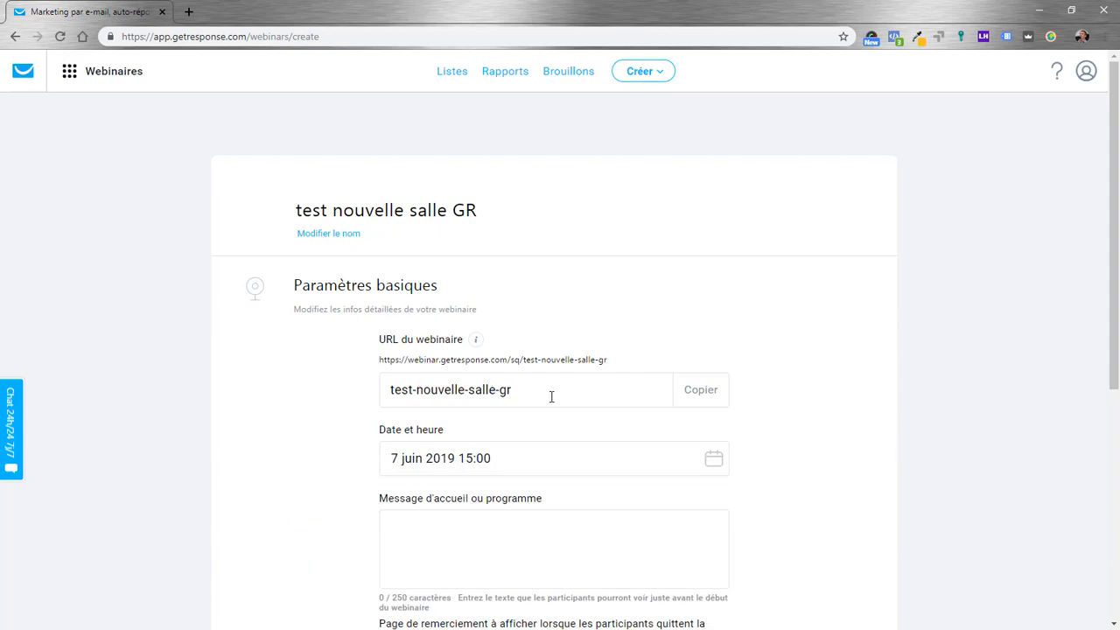
left_click(393, 389)
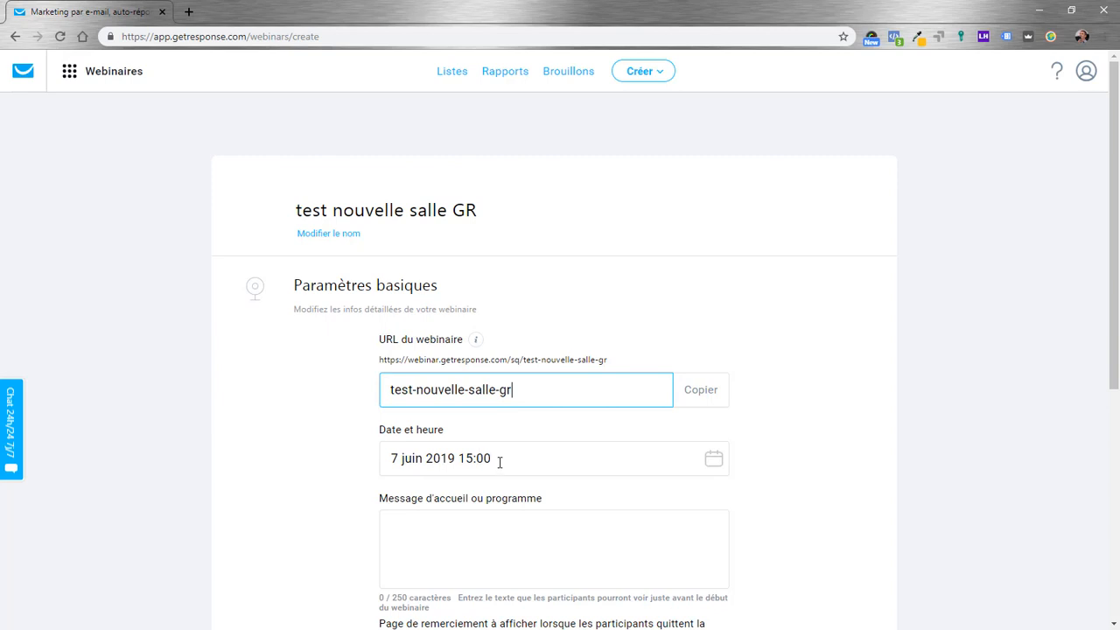
scroll(443, 424, "down", 1)
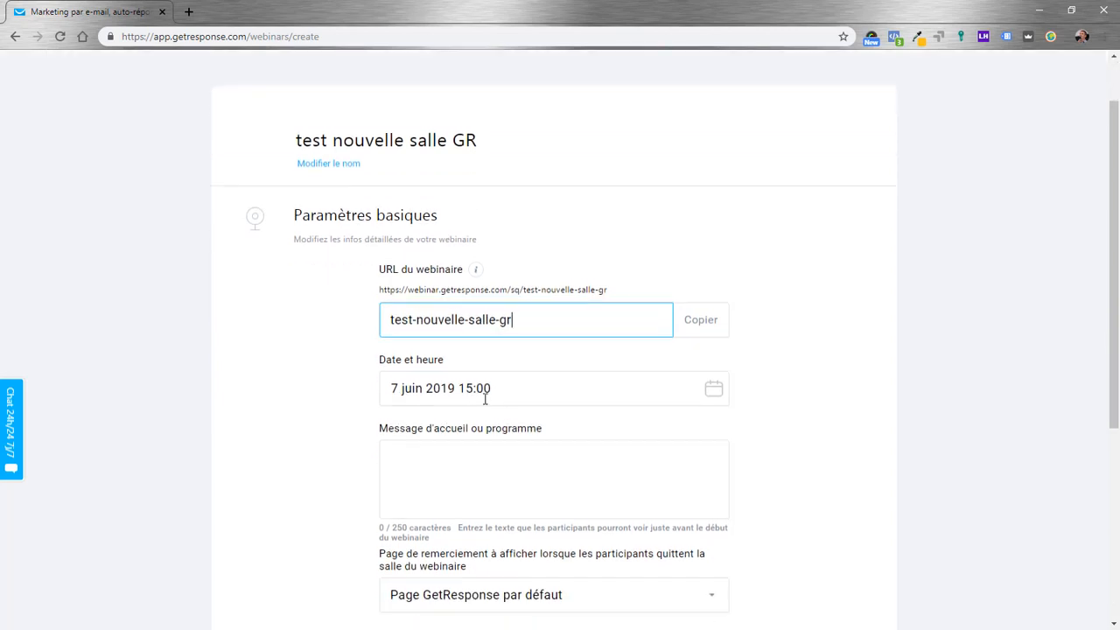
scroll(422, 388, "down", 1)
left_click(422, 389)
scroll(307, 506, "down", 1)
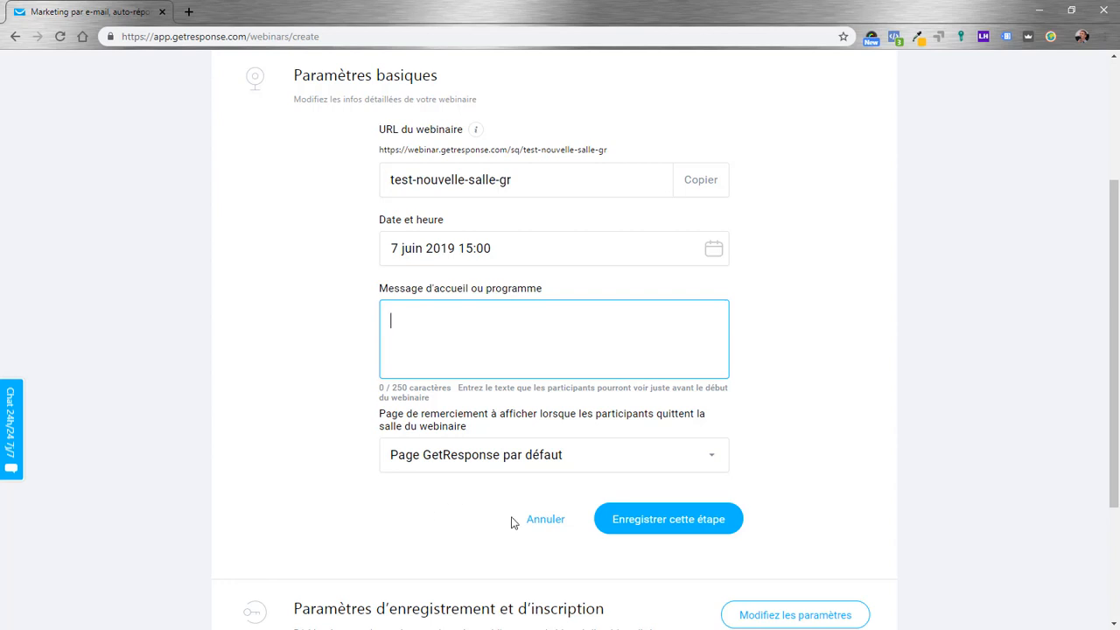
left_click(678, 529)
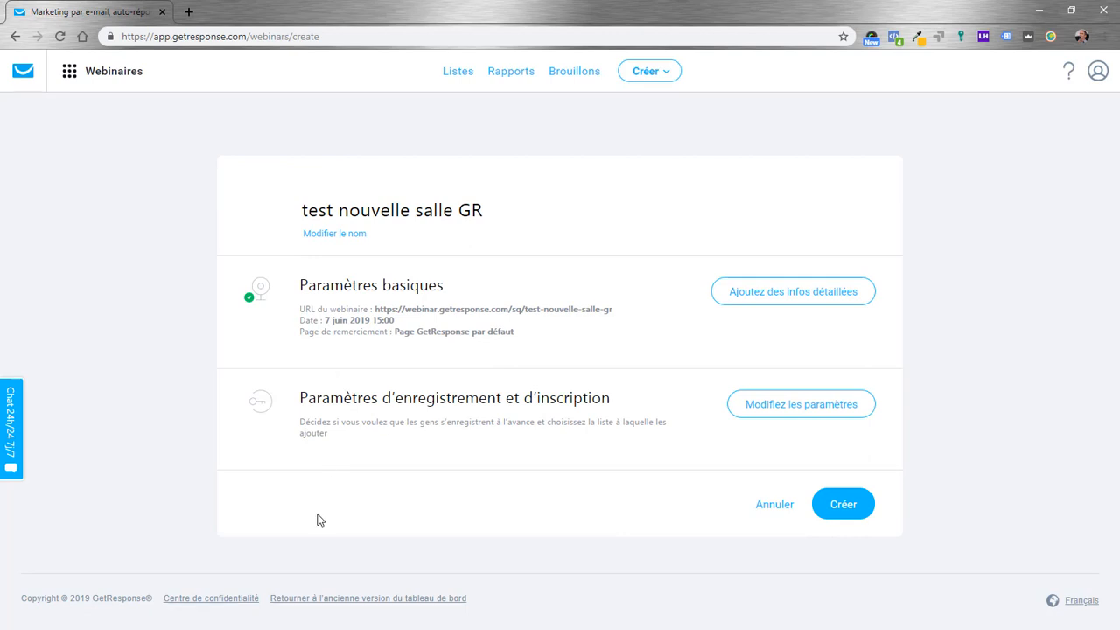
left_click(845, 506)
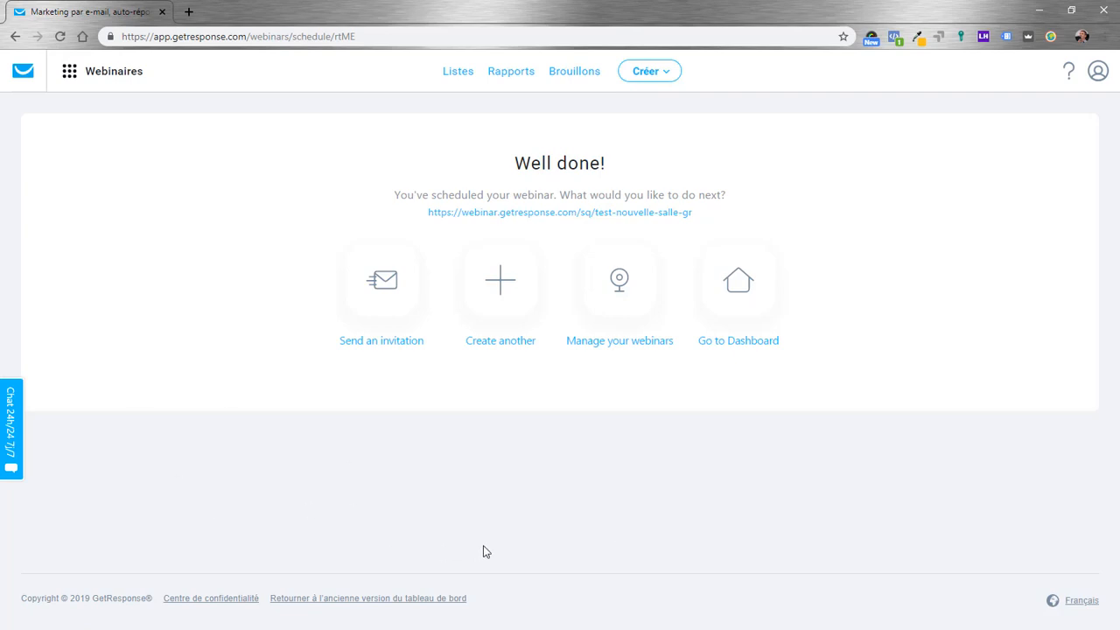
Join the "test nouvelle salle GR" webinar as presenter from the webinar list and choose to prepare the event
left_click(70, 73)
left_click(73, 220)
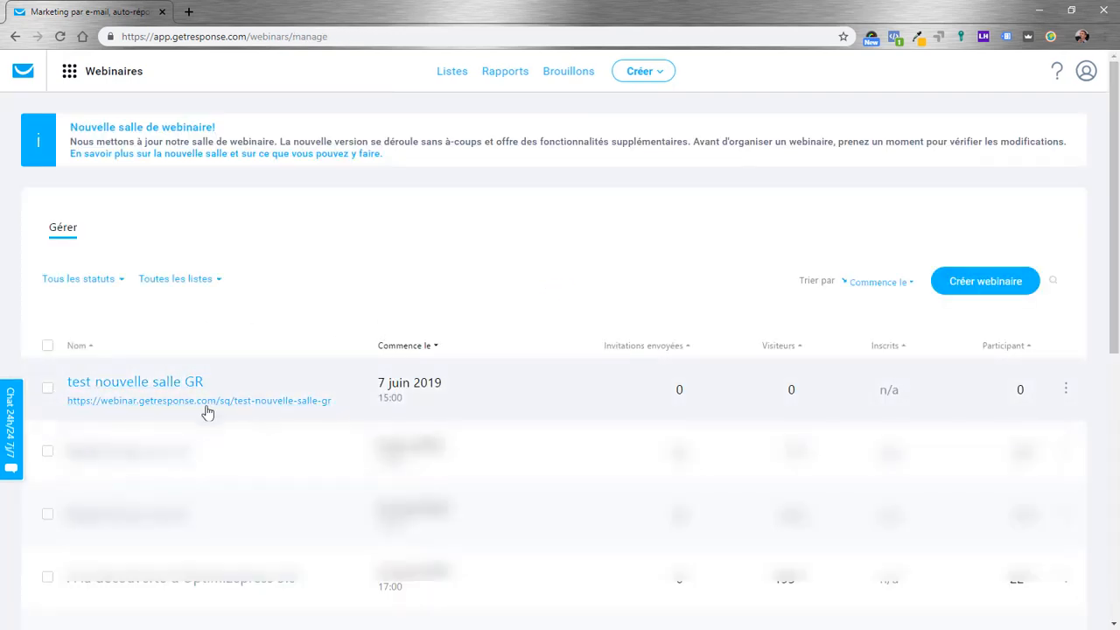
left_click(1066, 389)
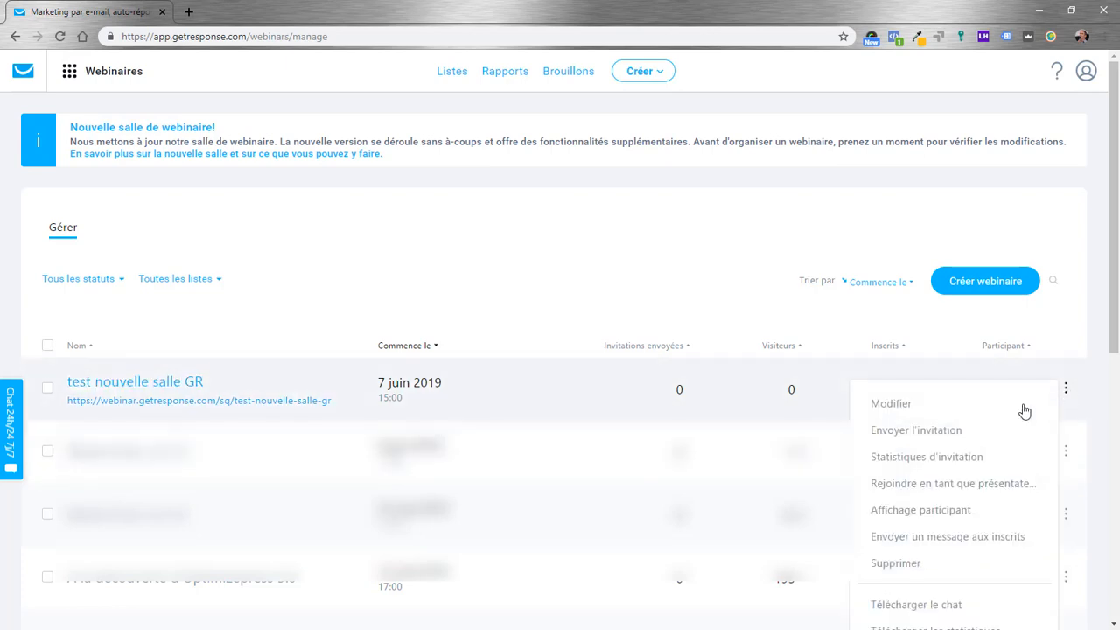
left_click(989, 492)
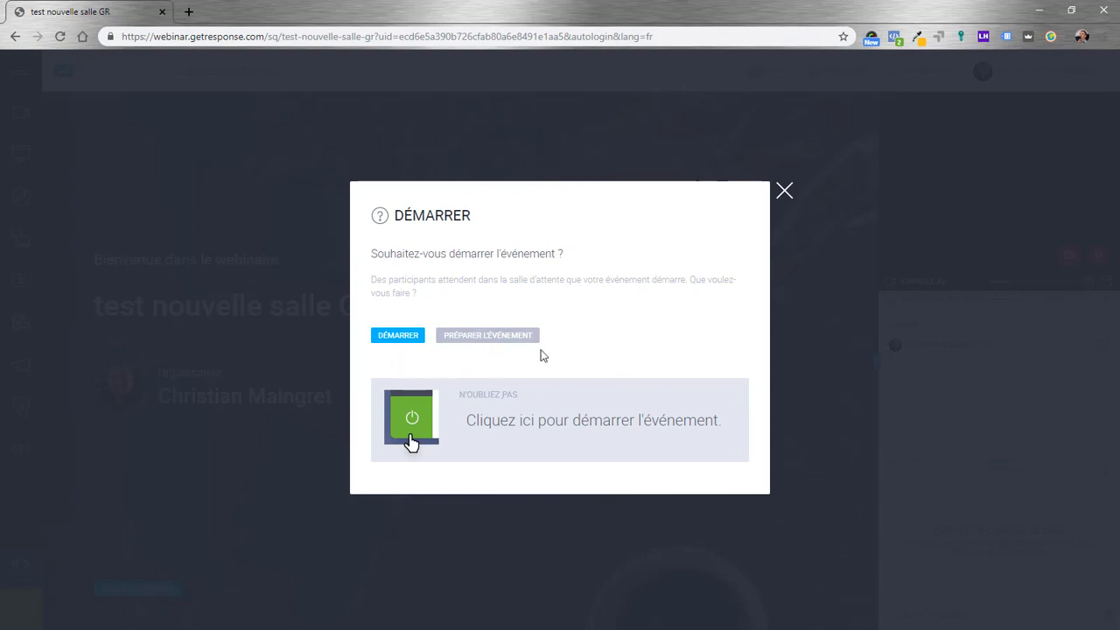
left_click(502, 339)
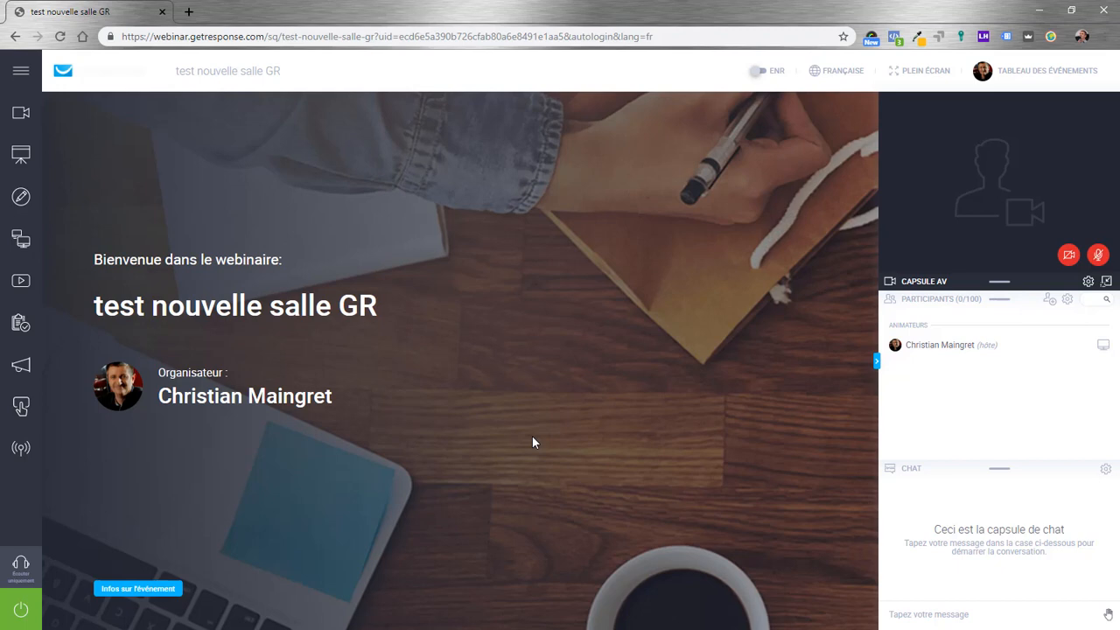
Look through the webinar room's tools and the call-to-action creation form, and close the form without creating one
left_click(15, 80)
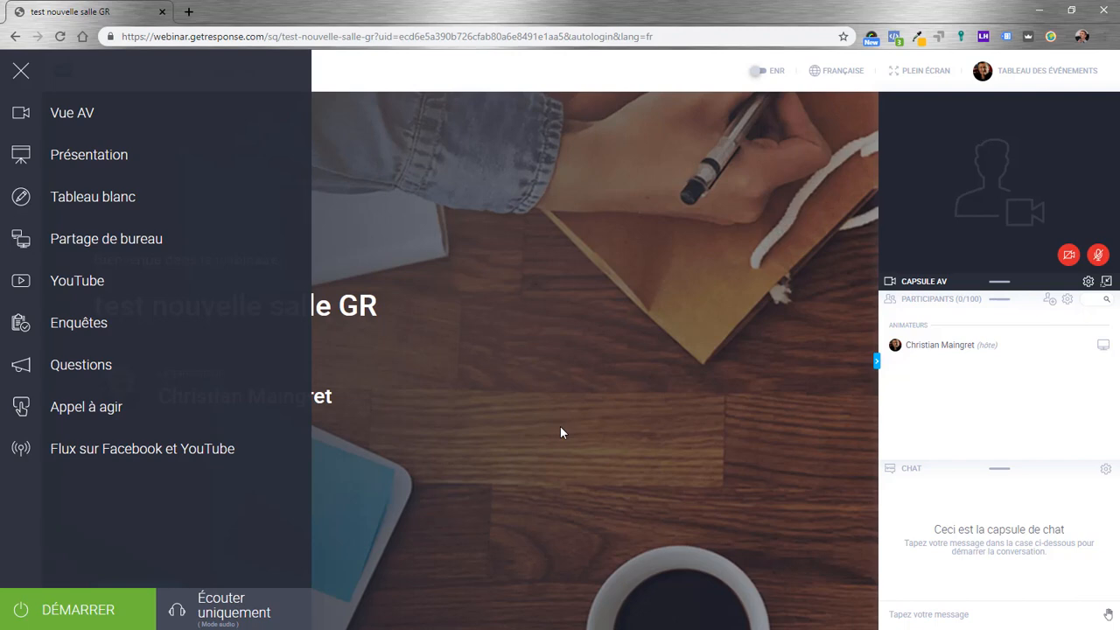
left_click(85, 418)
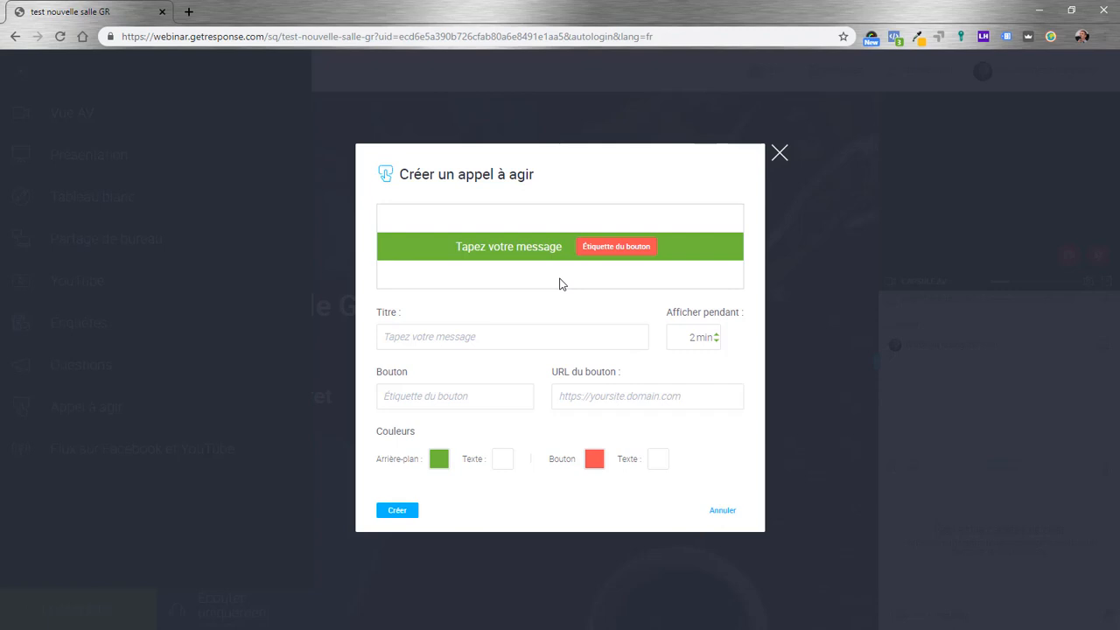
left_click(780, 155)
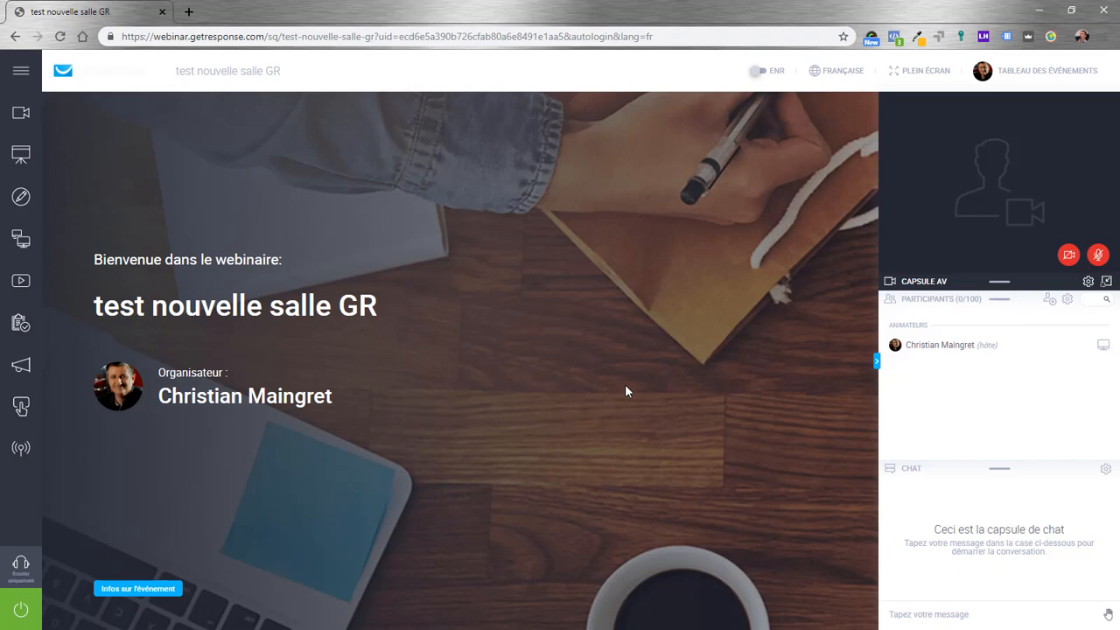
Try the "Présentation, vidéo, barre" layout in the YouTube Live stream setup and close it without broadcasting
left_click(22, 453)
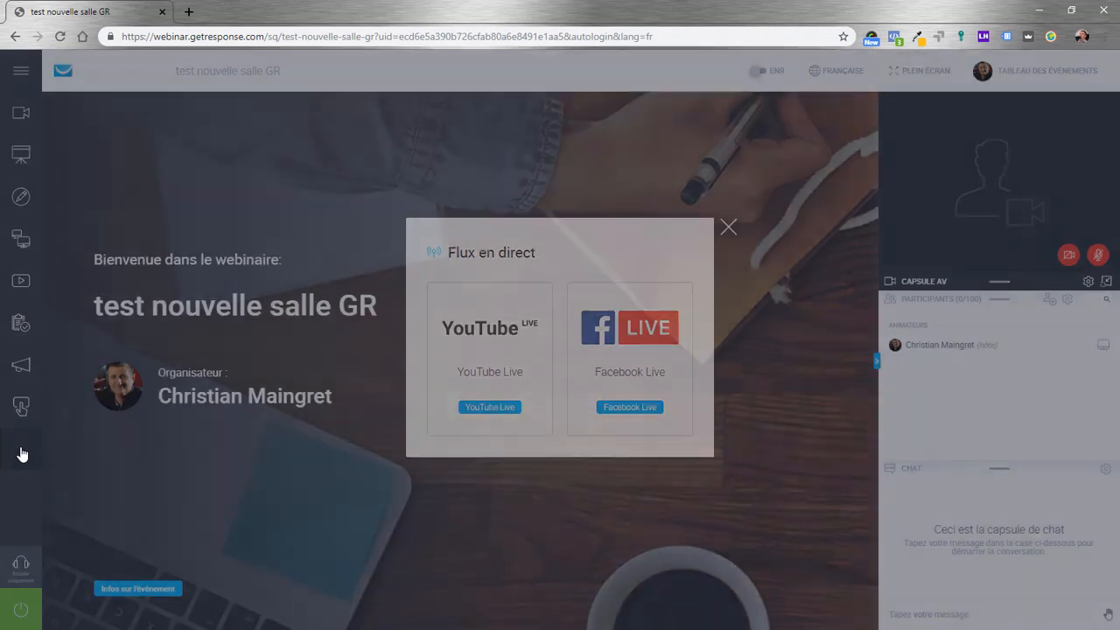
left_click(491, 409)
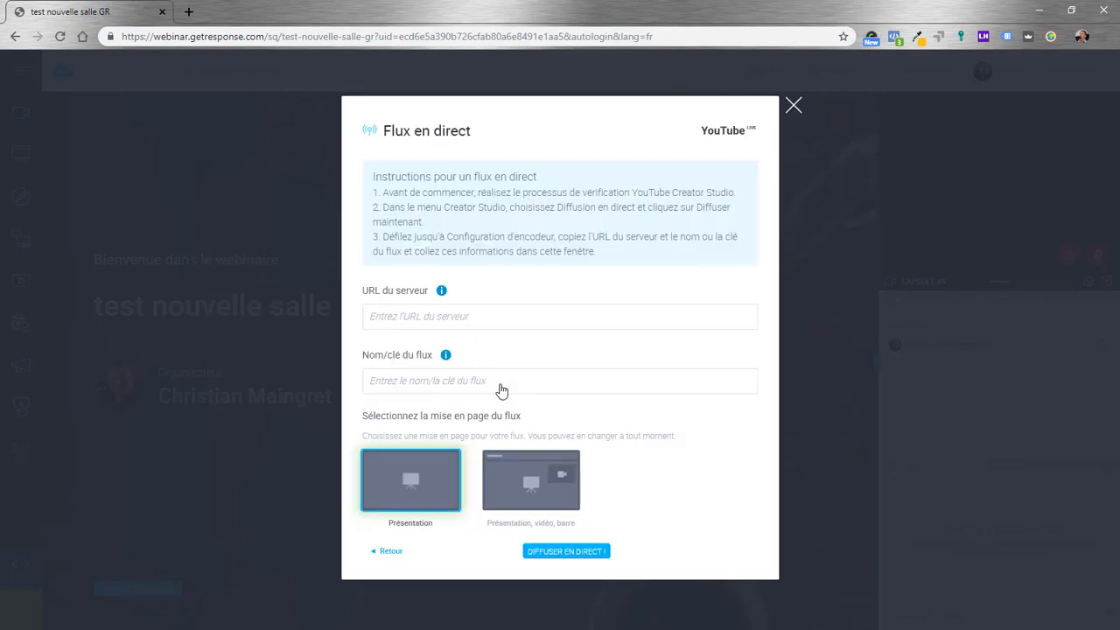
left_click(412, 381)
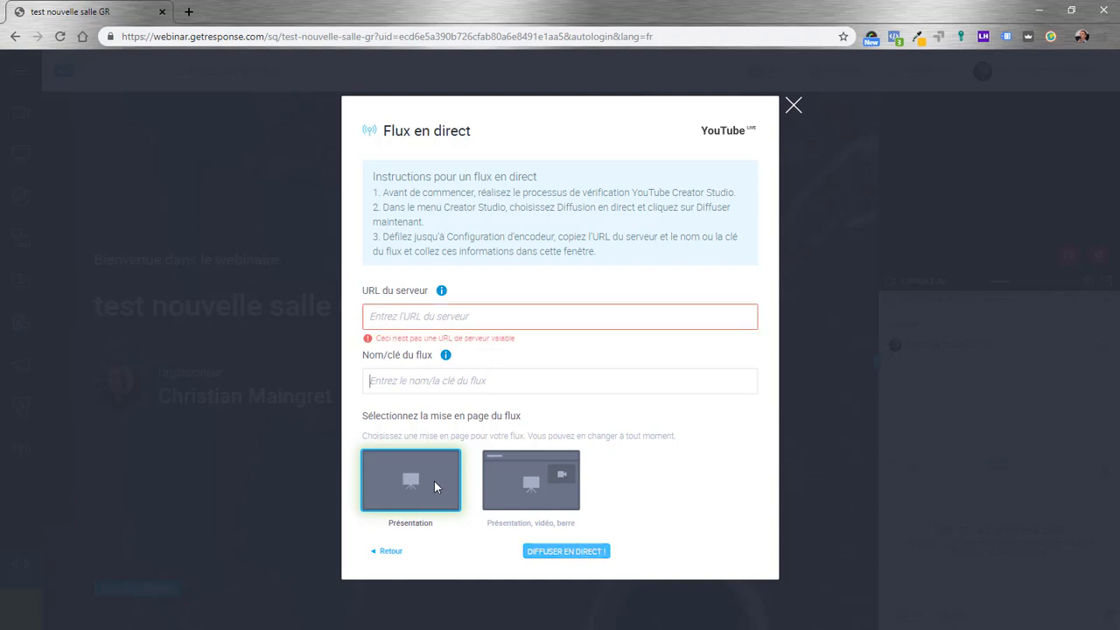
left_click(541, 489)
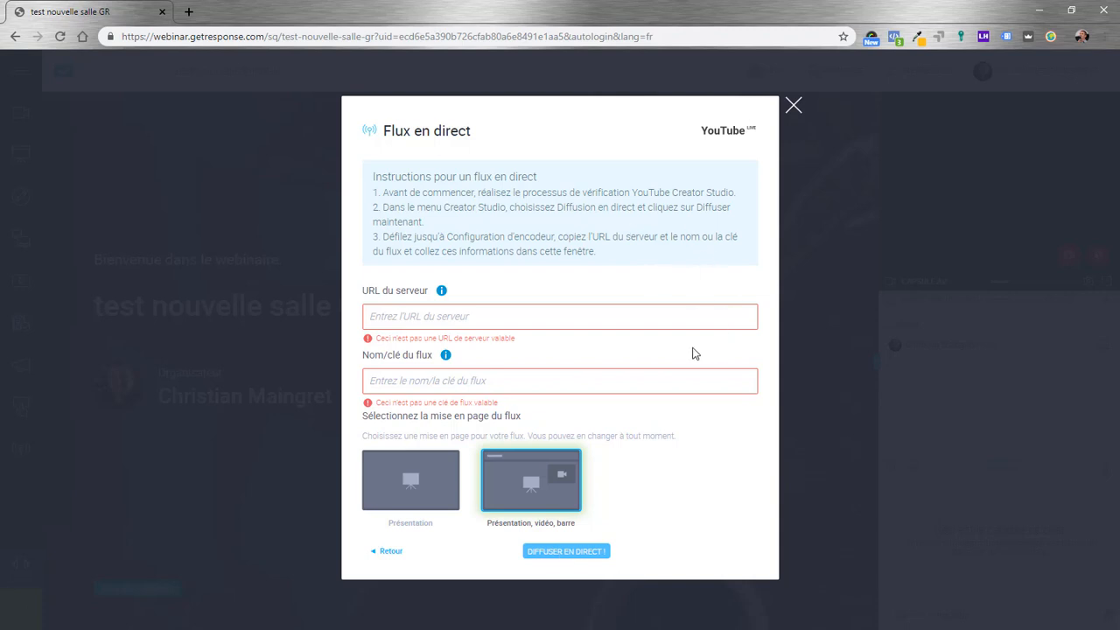
left_click(794, 107)
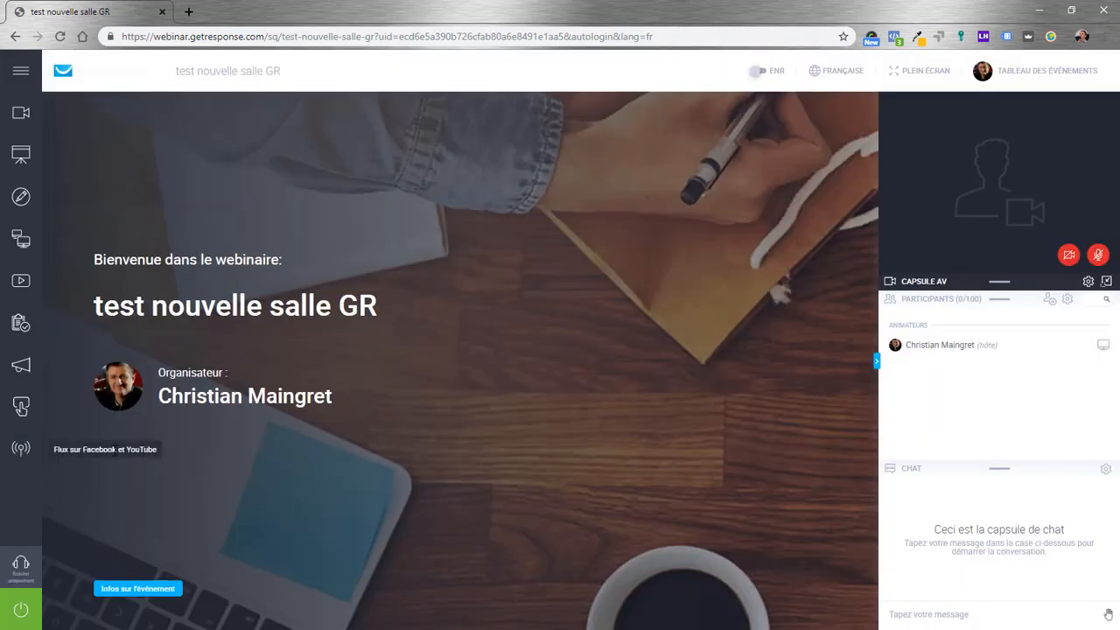
Try the "Présentation" layout in the Facebook Live stream setup and close it without broadcasting
left_click(23, 454)
left_click(643, 352)
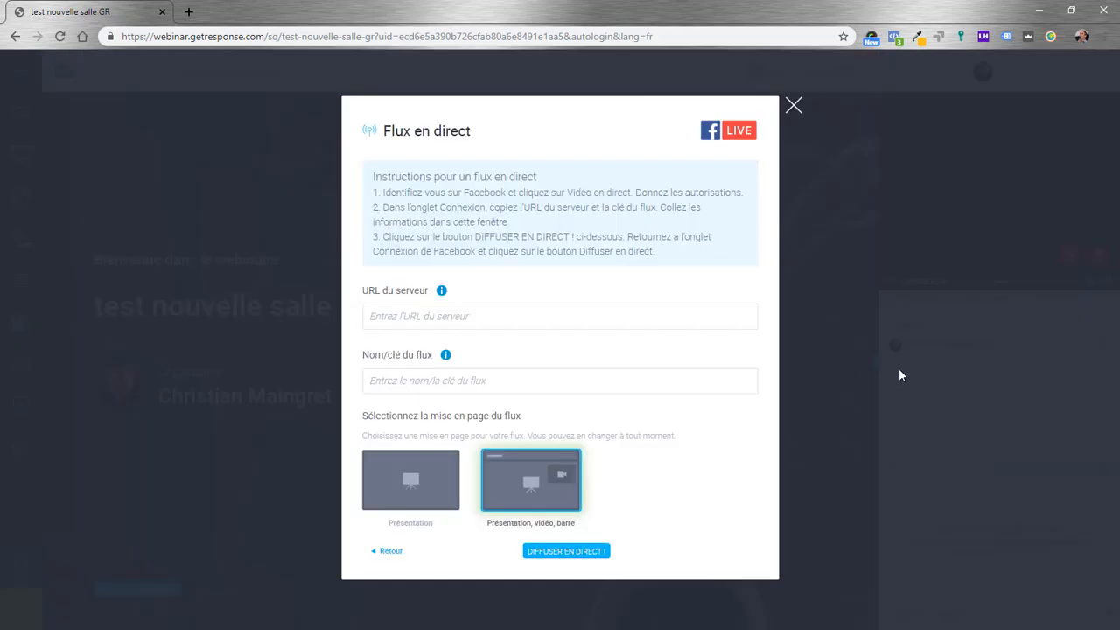
left_click(399, 318)
left_click(405, 374)
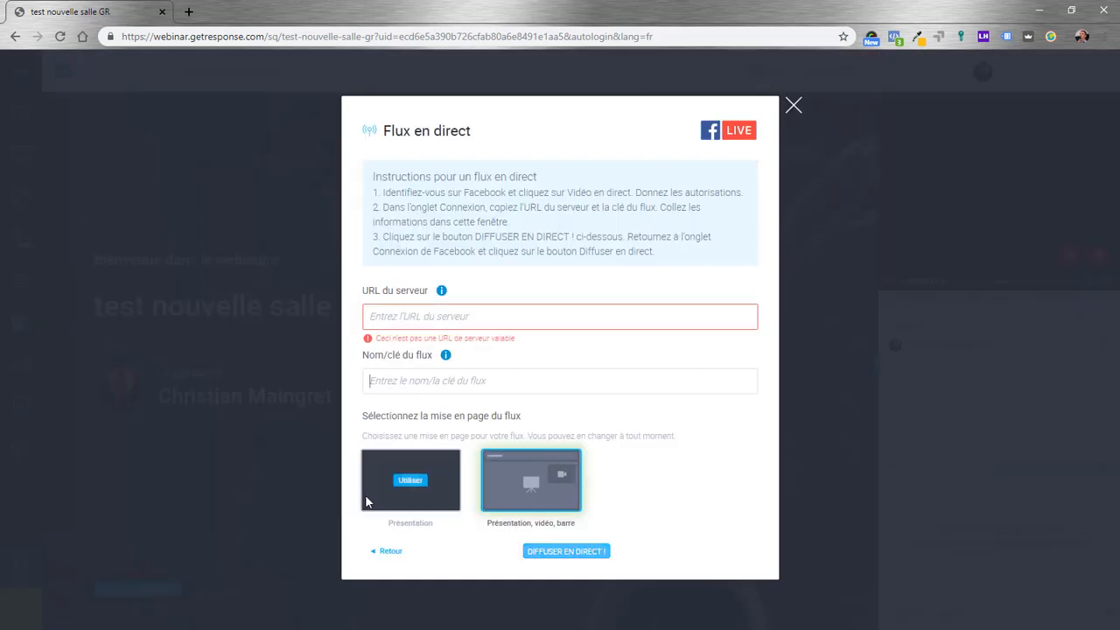
left_click(407, 481)
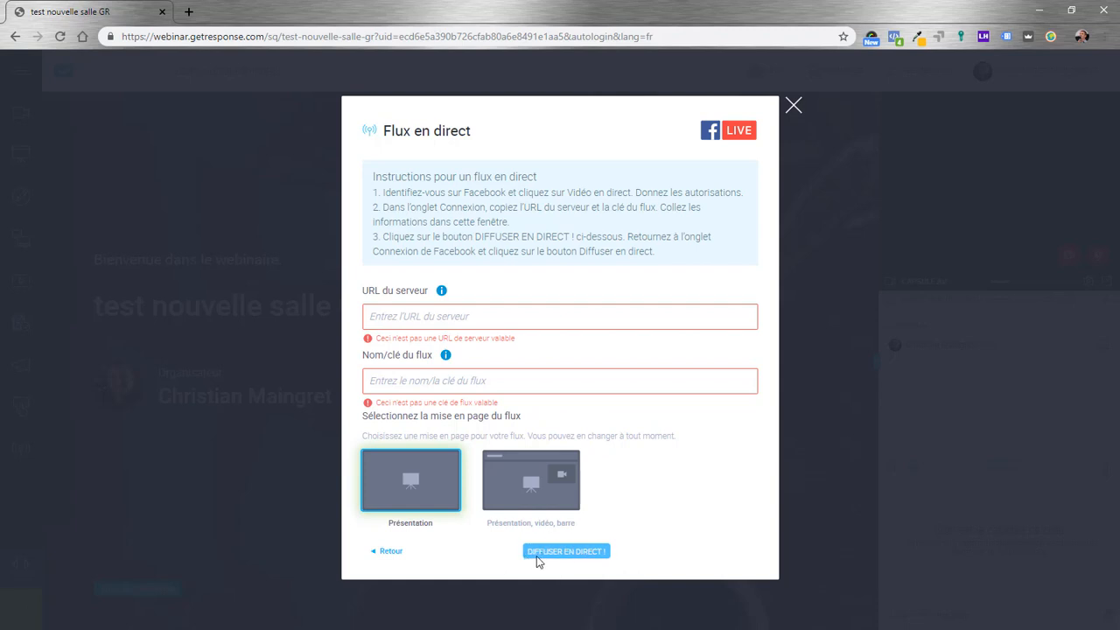
left_click(792, 107)
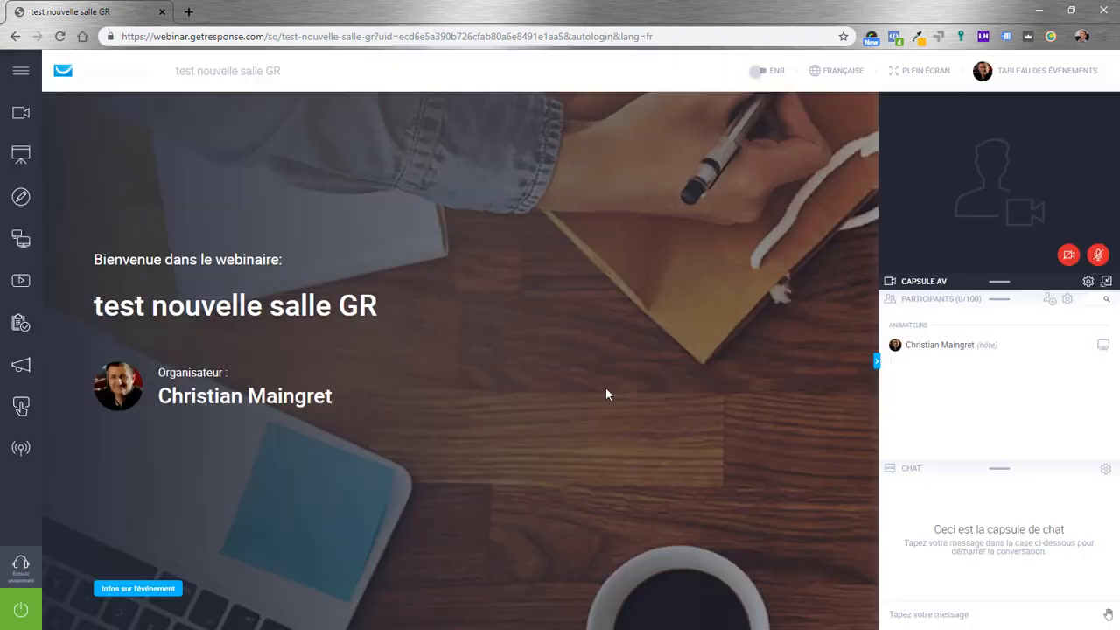
Test the camera from the AV capsule settings by turning it on and off, and close the settings
left_click(1089, 283)
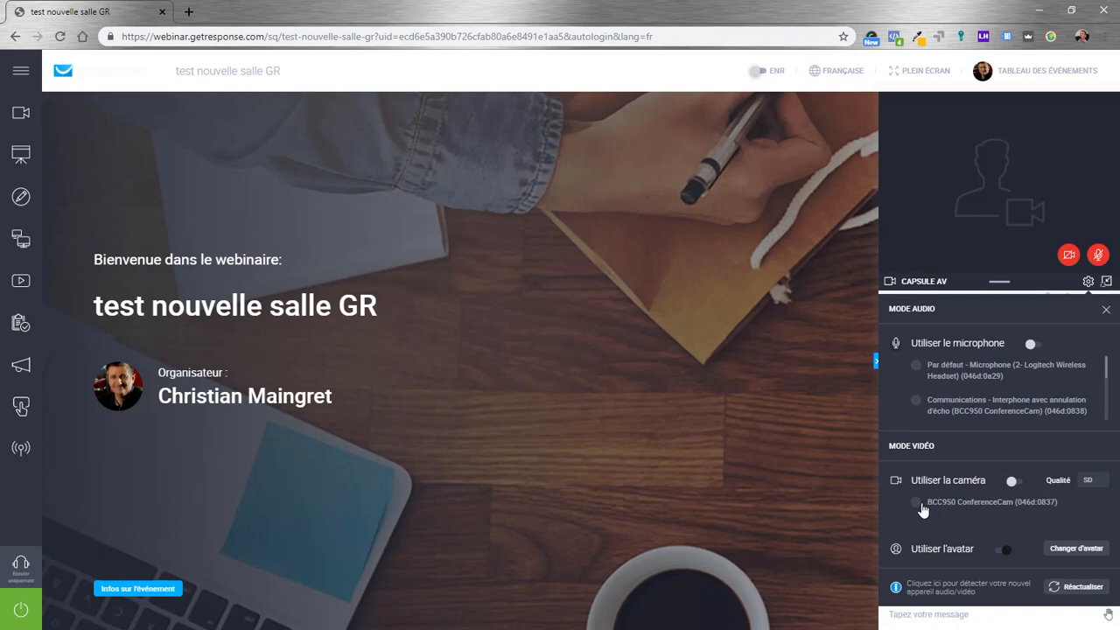
left_click(1011, 486)
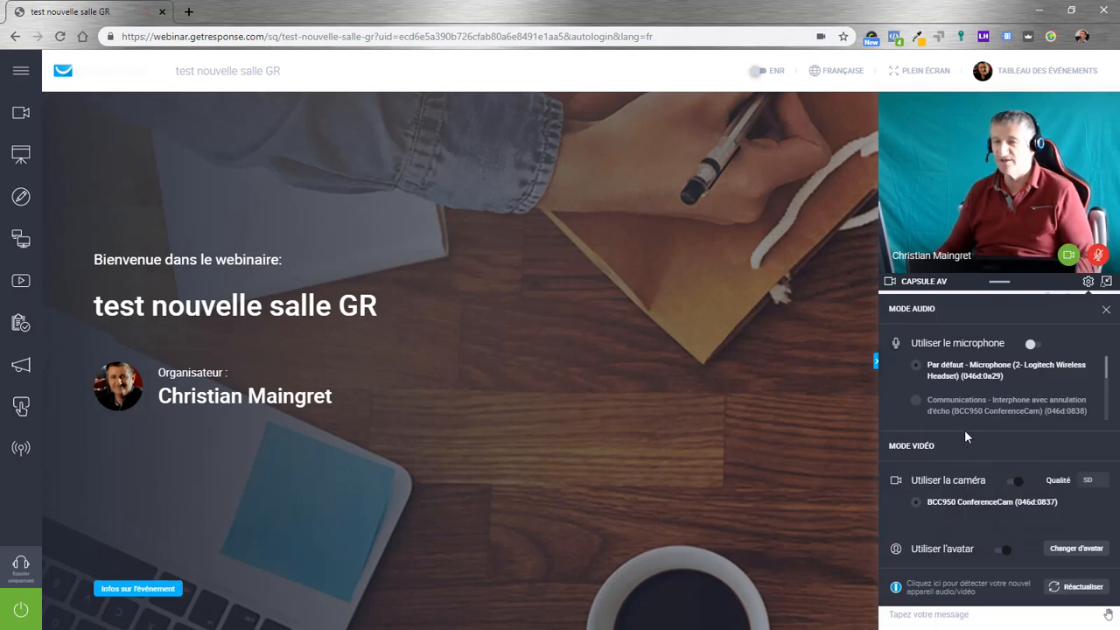
left_click(1016, 481)
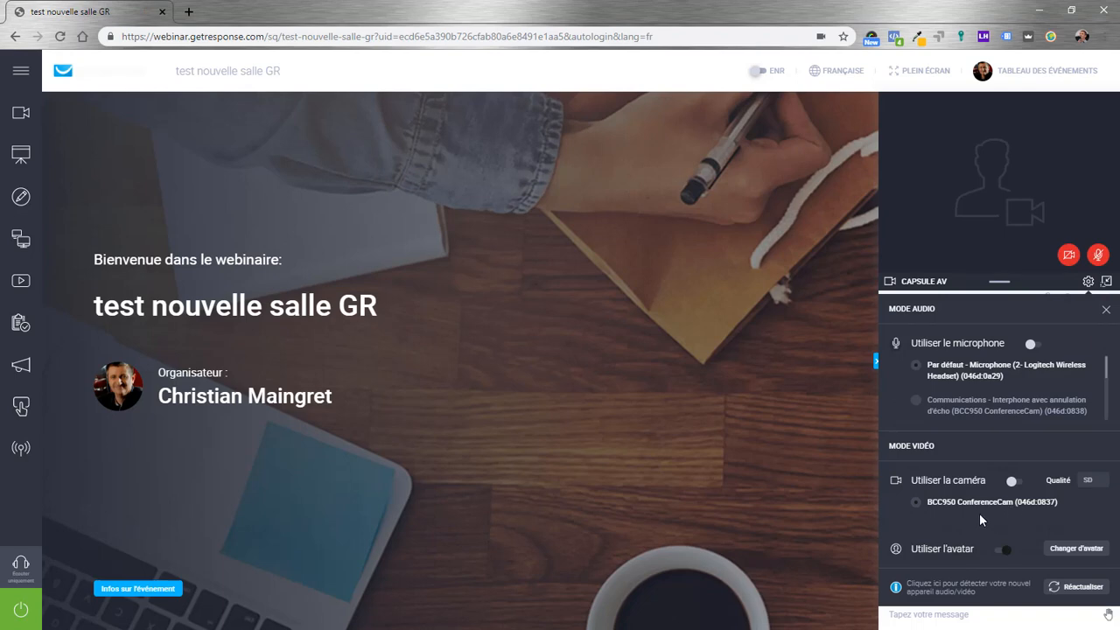
left_click(1106, 310)
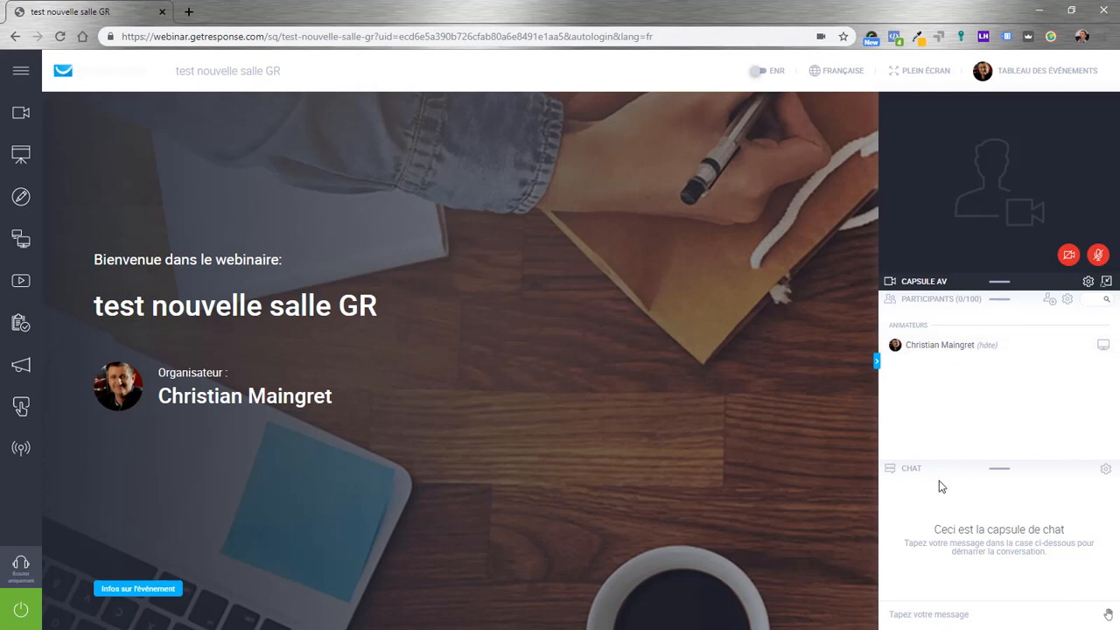
Review the chat message field and the participant list options, and close the options
left_click(920, 614)
left_click(1068, 300)
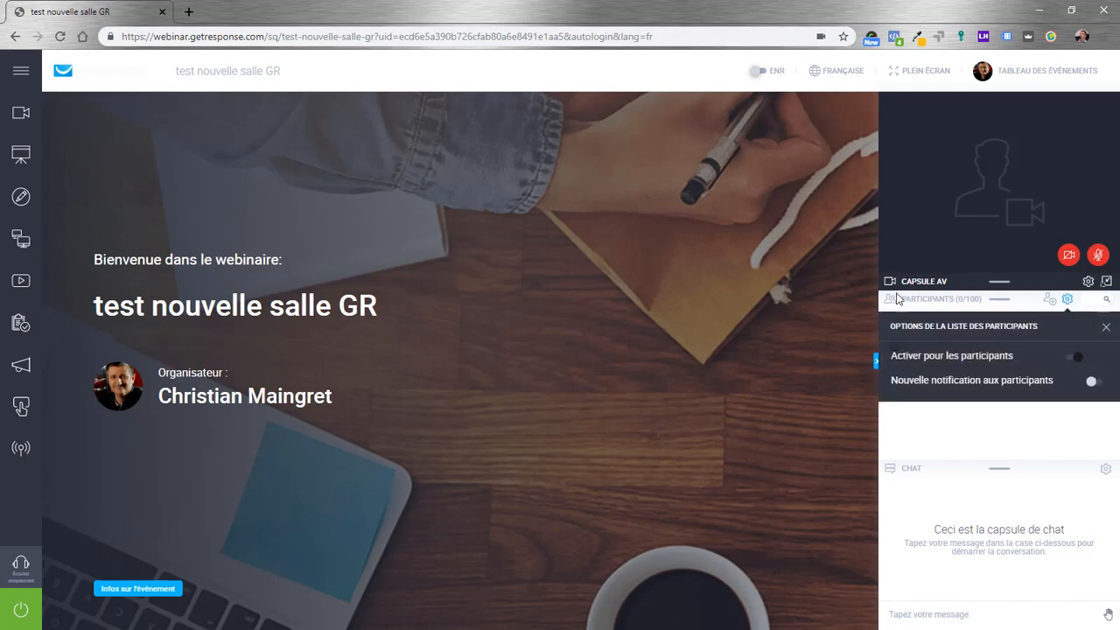
left_click(1071, 359)
left_click(1106, 326)
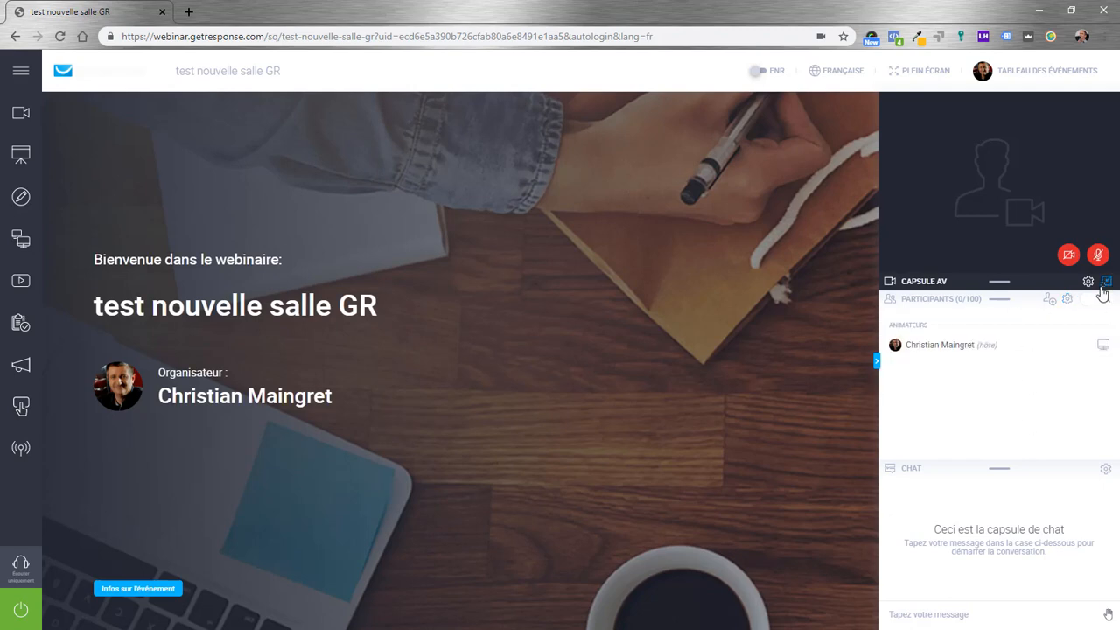
Detach the AV capsule, move it to the middle of the stage, and dock it again
left_click(1106, 282)
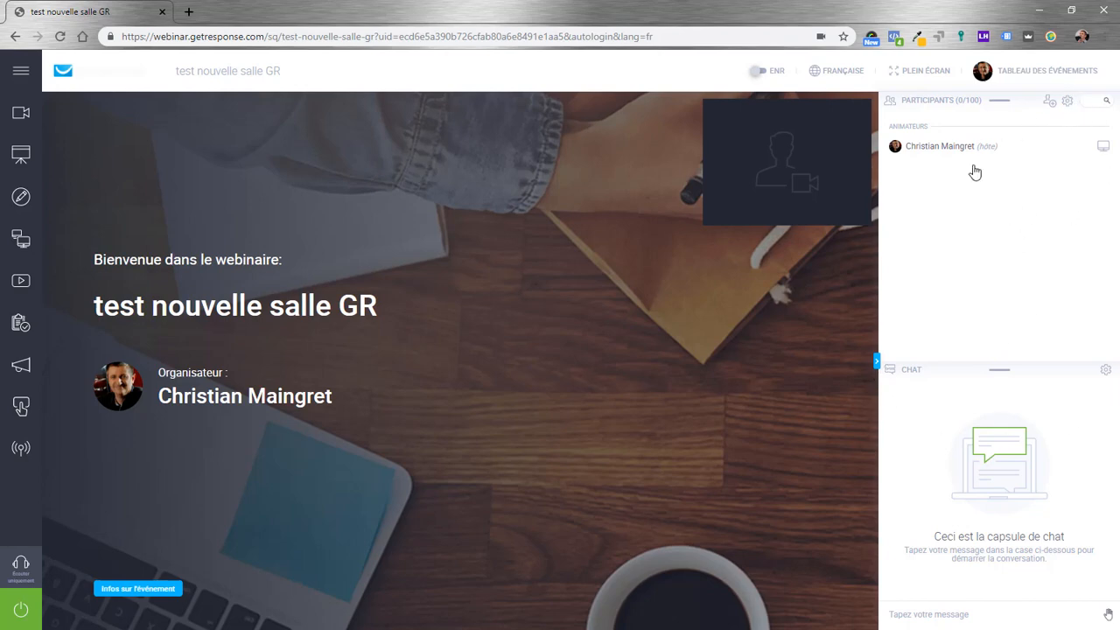
mouse_move(785, 154)
left_click_drag(786, 154, 458, 272)
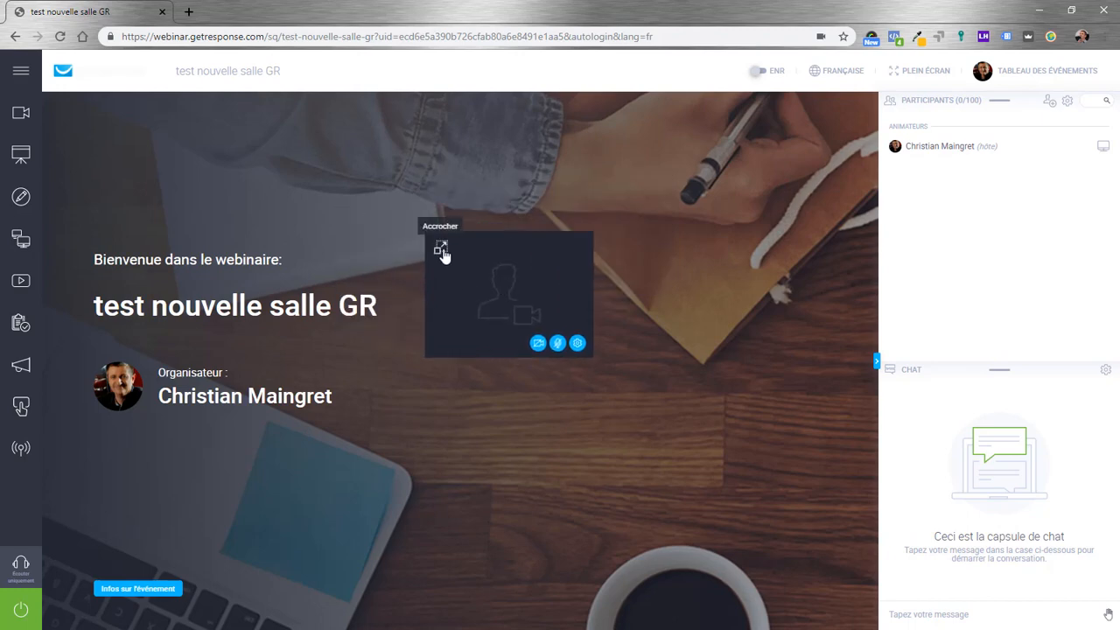
left_click(441, 251)
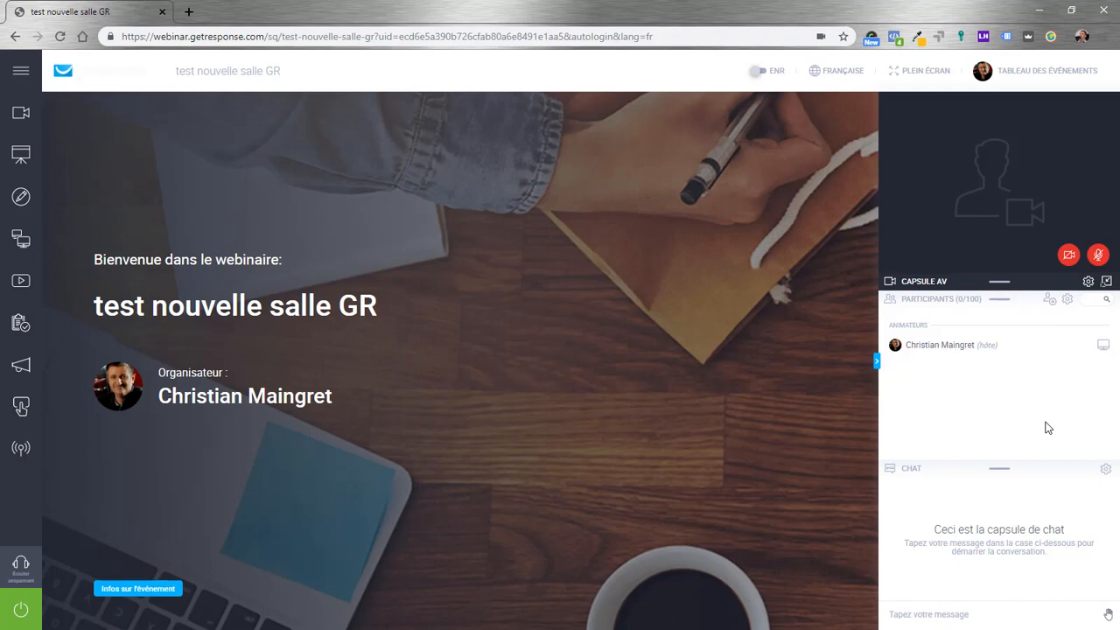
Collapse the capsules beside the stage to widen the presentation area, and restore them
left_click(878, 362)
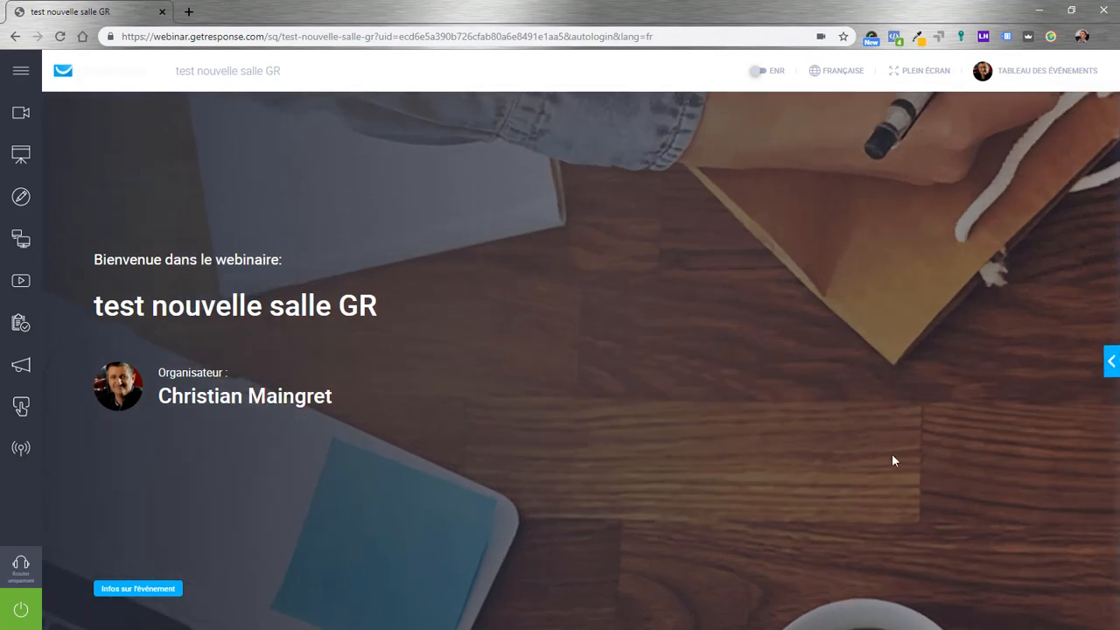
left_click(1112, 364)
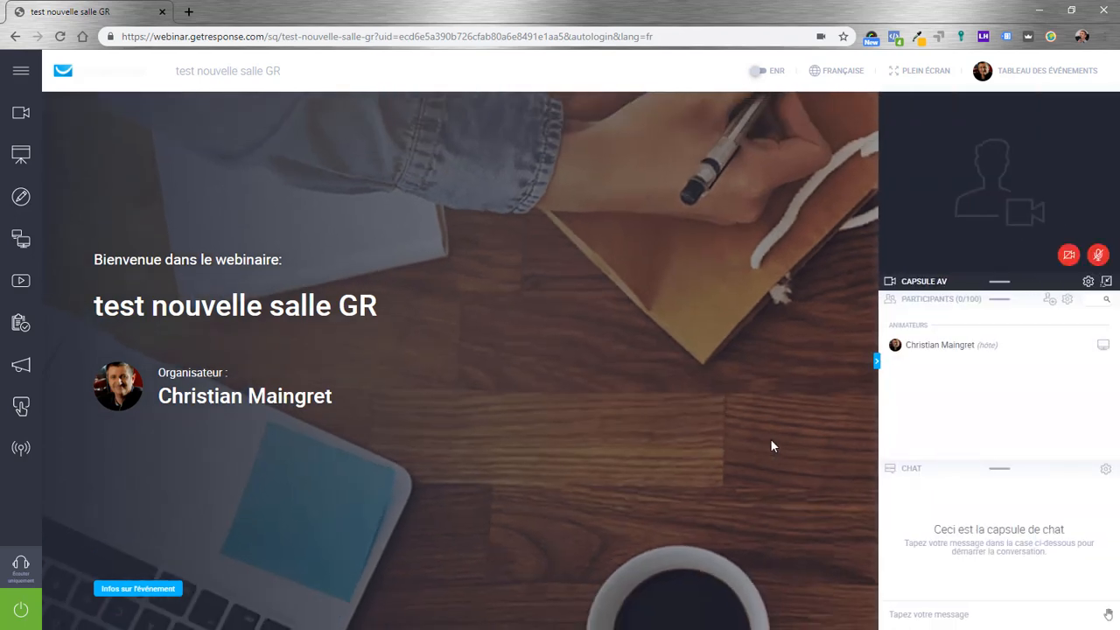